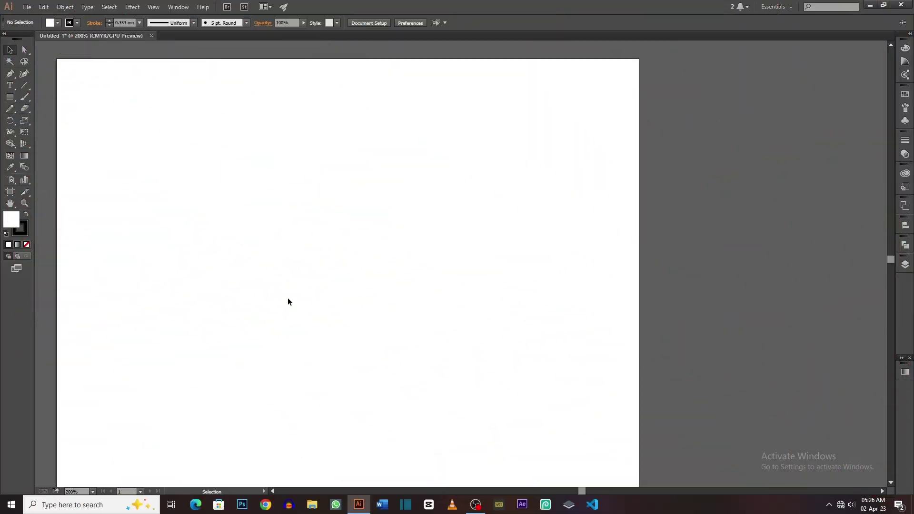
- Draw a wide rectangle about 253.5 by 89 pt with the Rectangle Tool
left_click(10, 97)
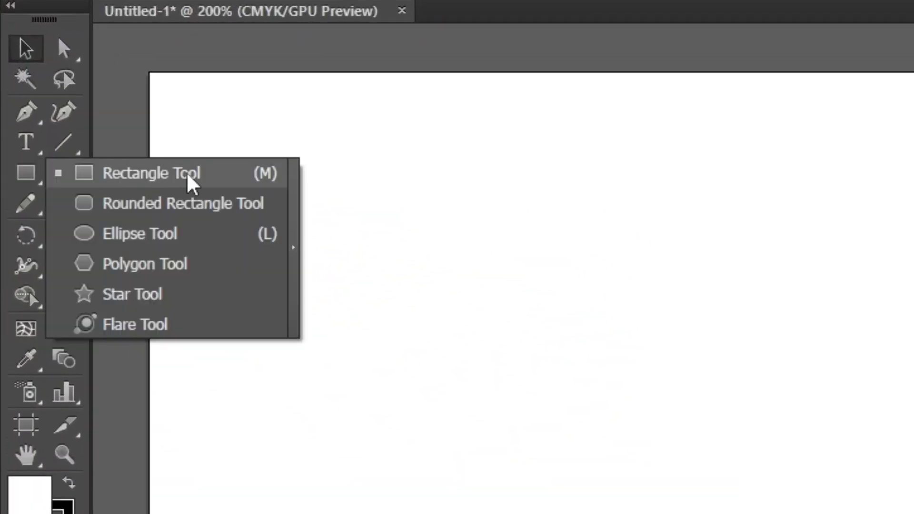
left_click(188, 174)
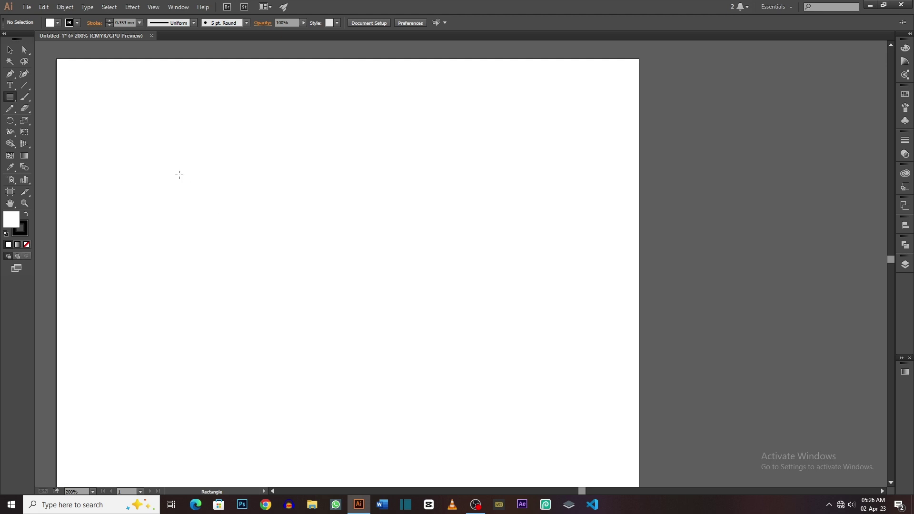
left_click_drag(179, 175, 421, 260)
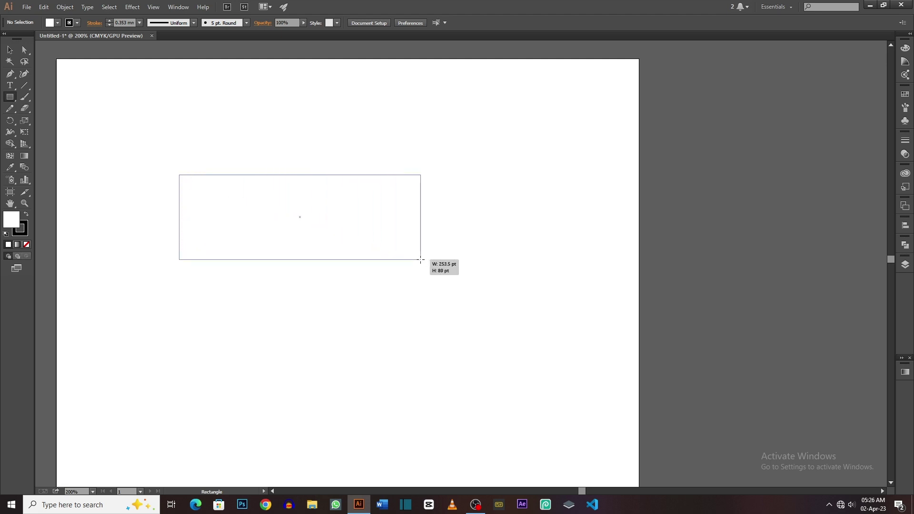
left_click_drag(421, 260, 421, 260)
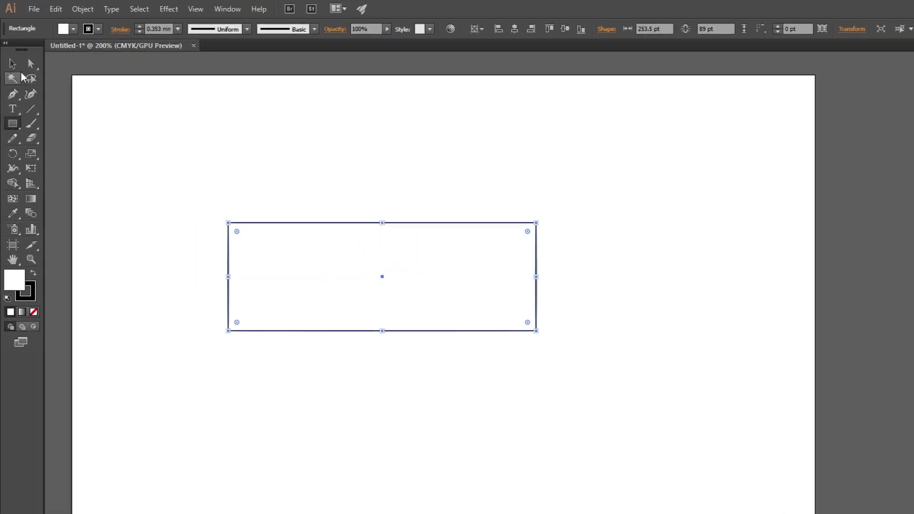
- Select all four corner anchors with Direct Selection and drag a corner widget to a 22 pt radius
left_click(27, 50)
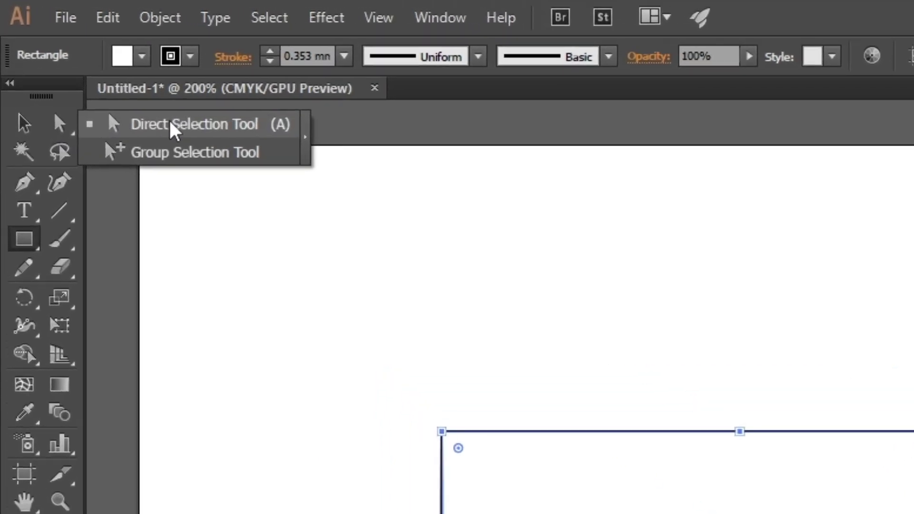
left_click(171, 125)
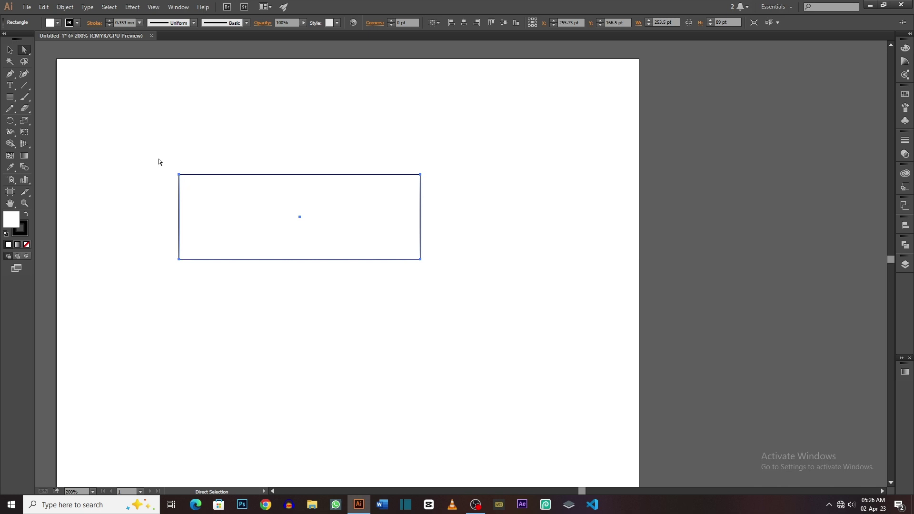
left_click_drag(160, 163, 220, 201)
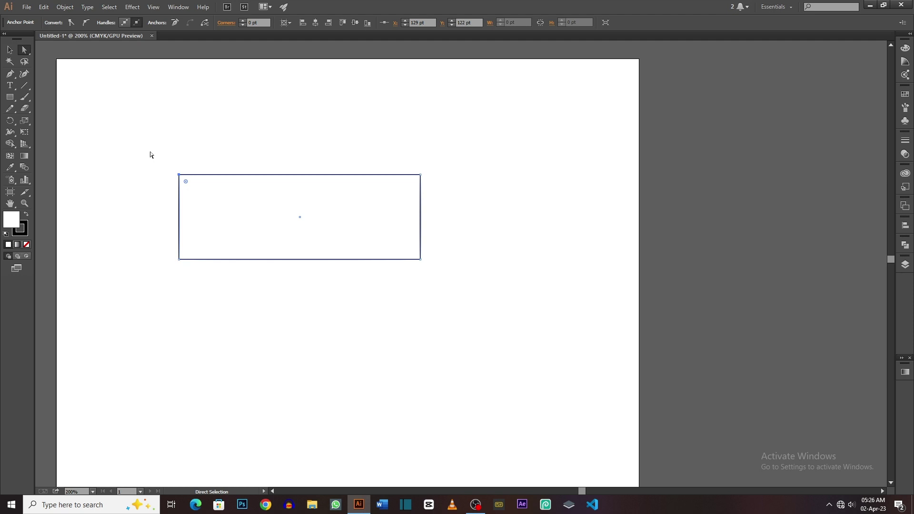
left_click_drag(151, 152, 447, 290)
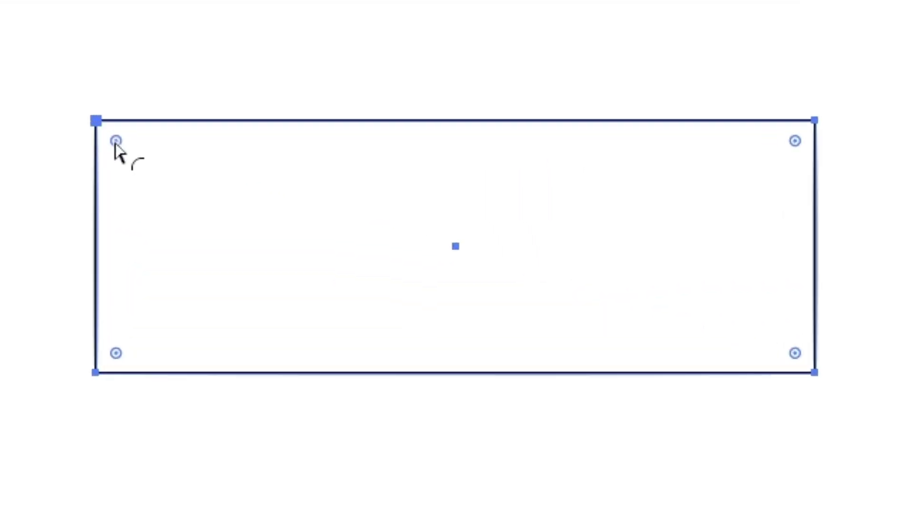
left_click_drag(116, 141, 171, 183)
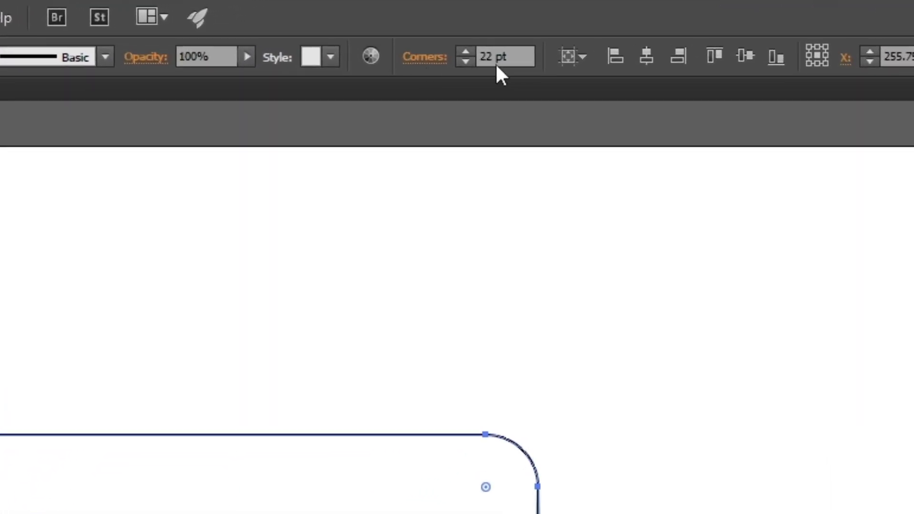
- Change the Corners value in the control bar from 22 to 20 pt
double_click(507, 57)
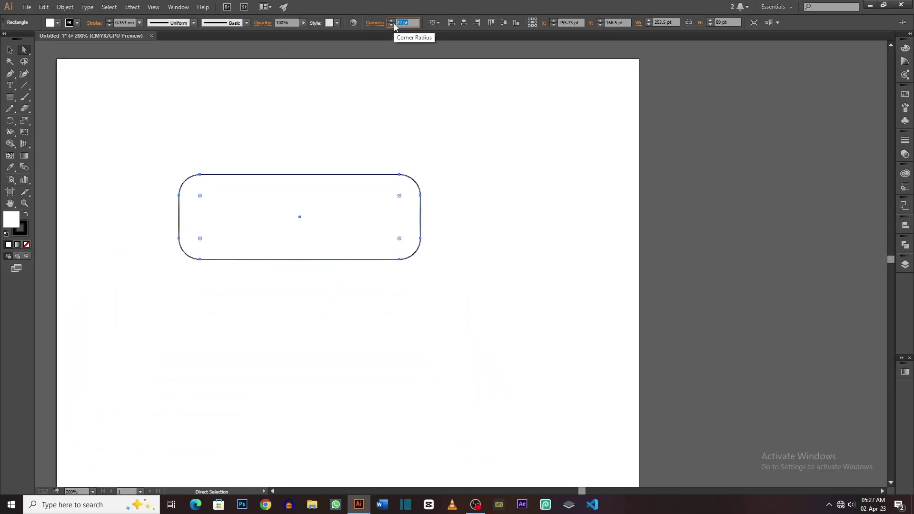
type("20")
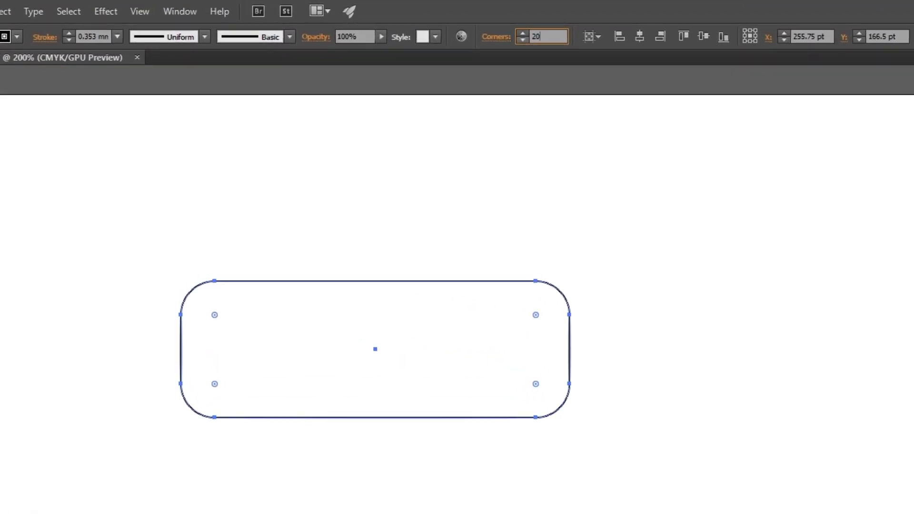
key("Return")
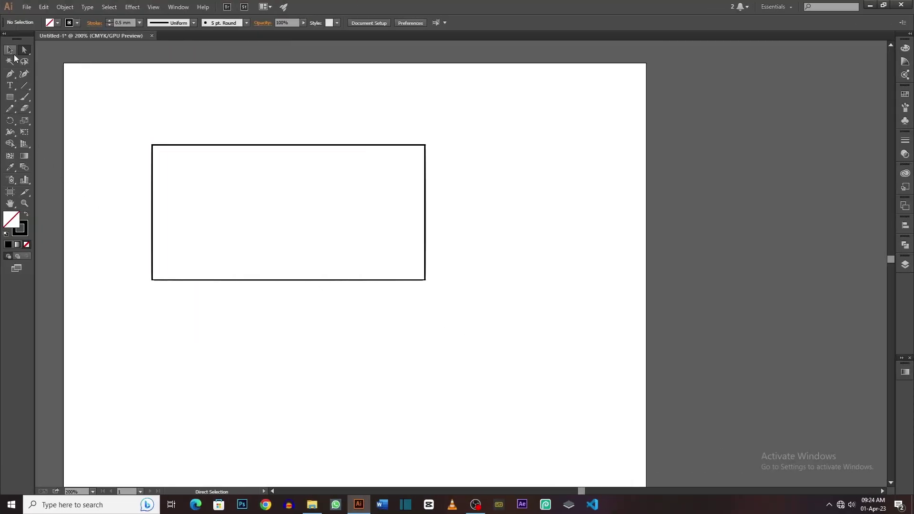
- Marquee-select all corner anchors of the sharp rectangle with the Direct Selection Tool
left_click(24, 51)
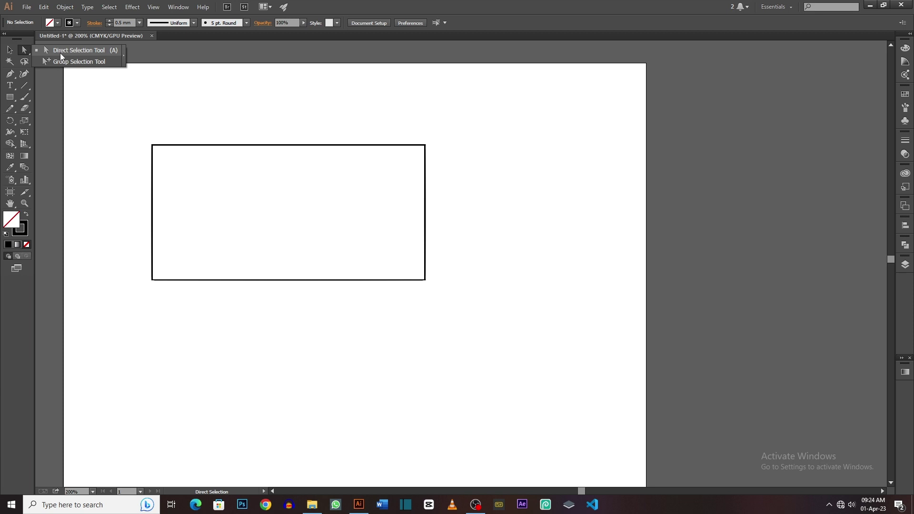
left_click(56, 54)
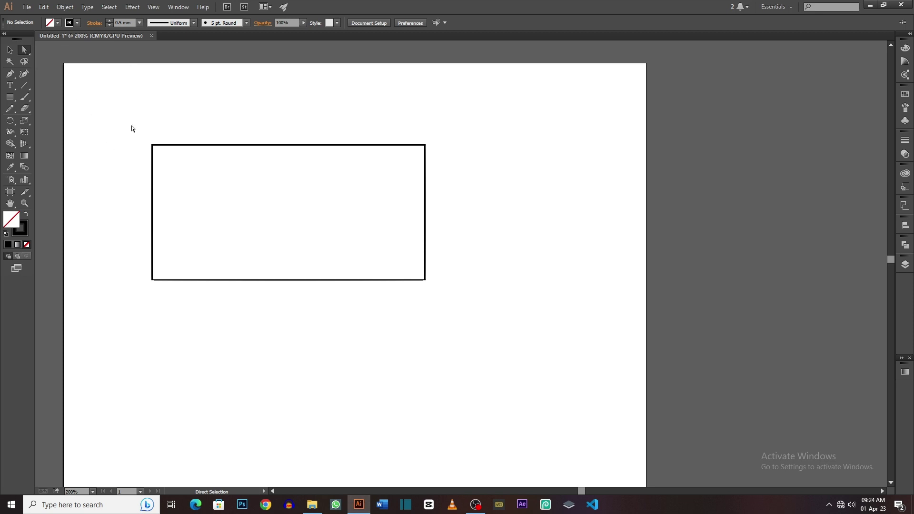
left_click_drag(133, 129, 203, 200)
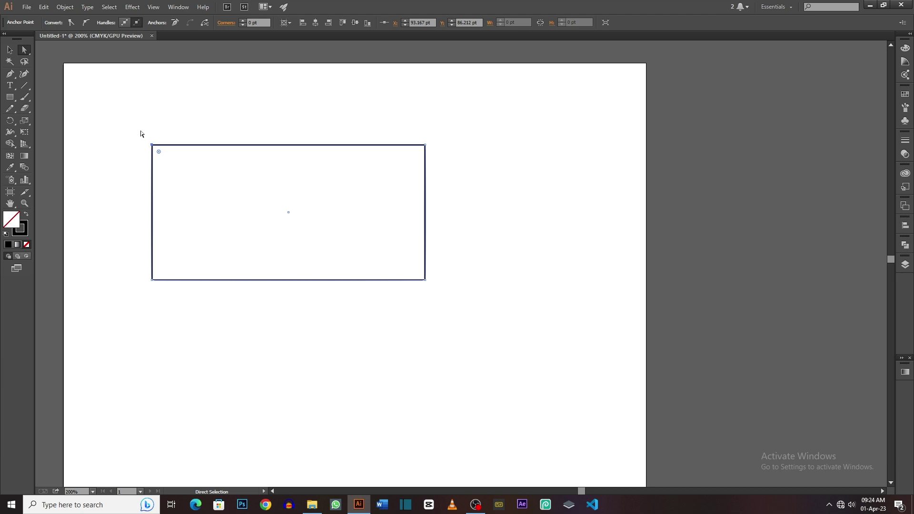
left_click_drag(141, 134, 485, 310)
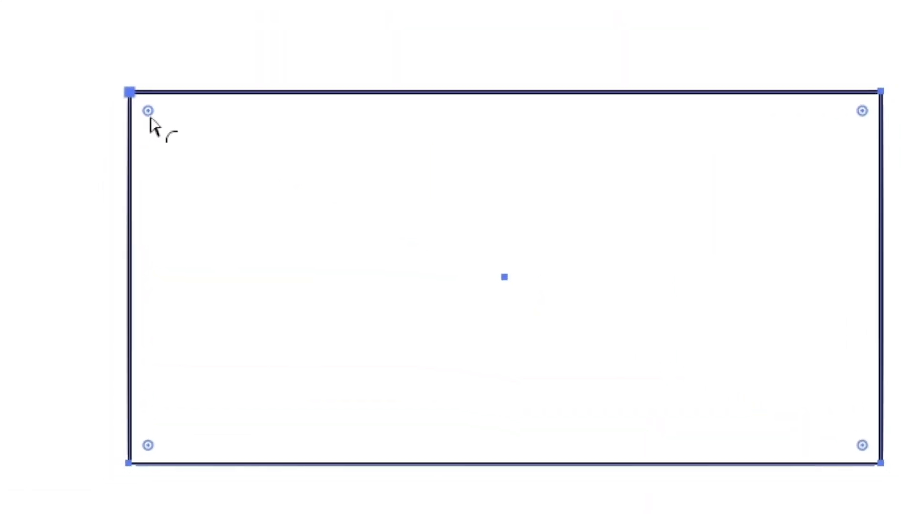
- In the Corners dialog, set Radius to 26 pt, try Inverted Round and Chamfer, then confirm Round
double_click(149, 114)
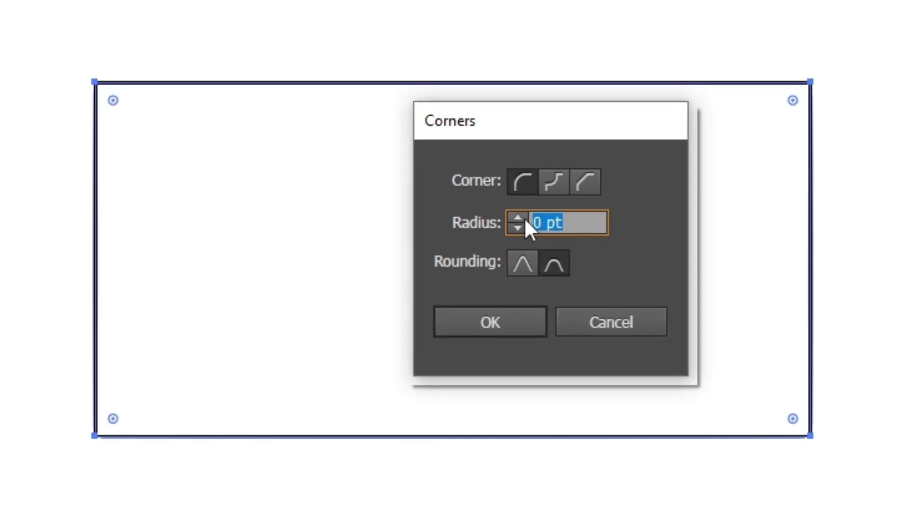
left_click(521, 218)
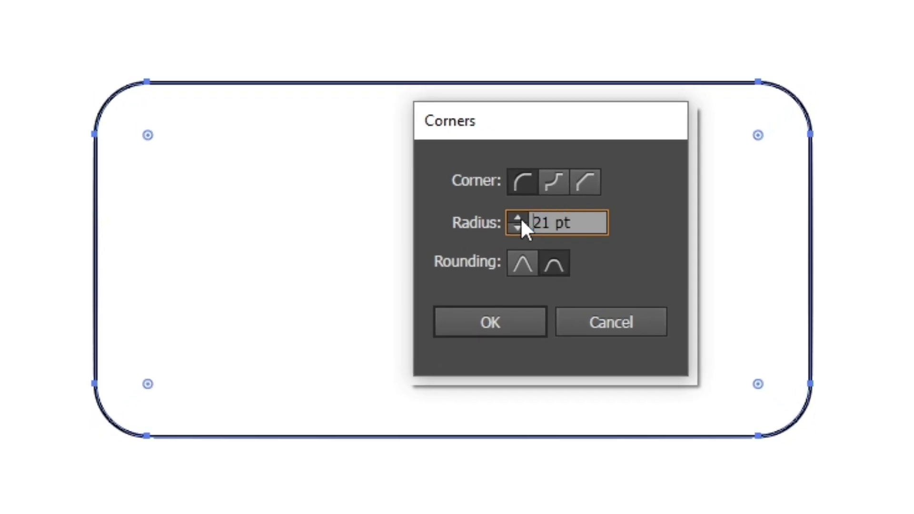
left_click(521, 218)
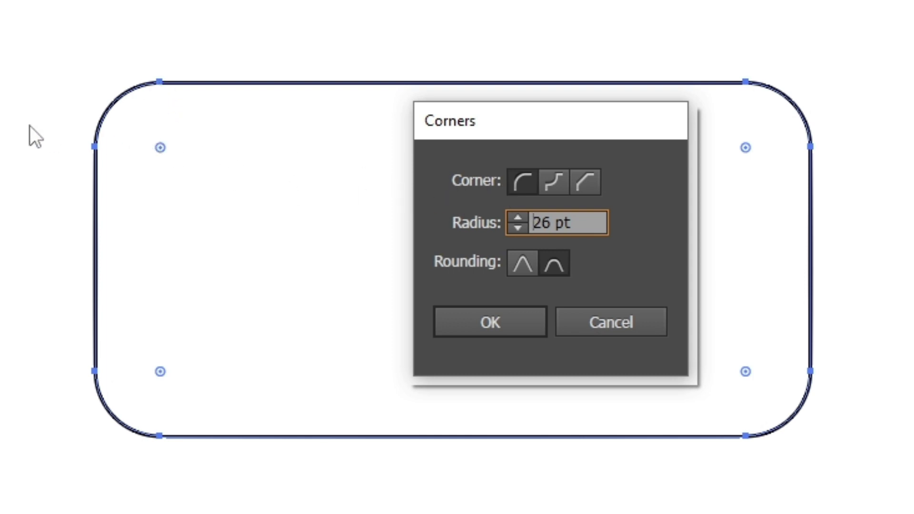
left_click(557, 185)
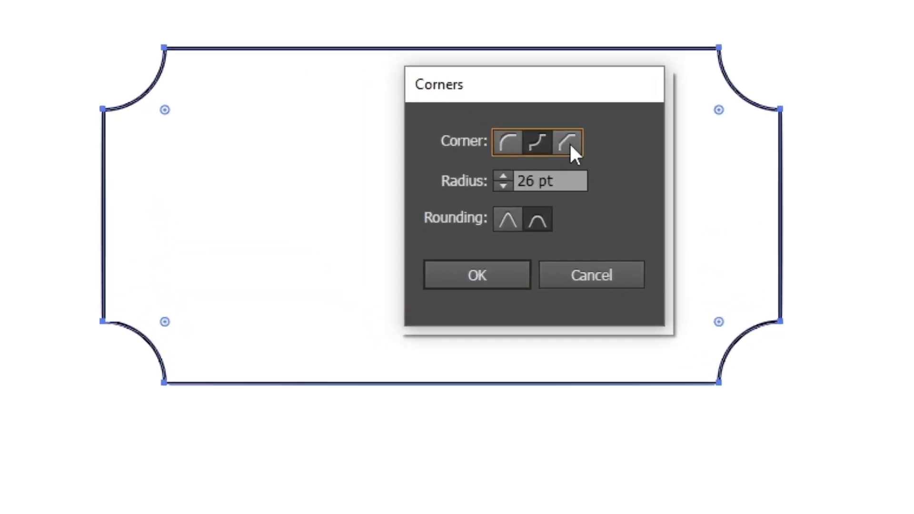
left_click(340, 185)
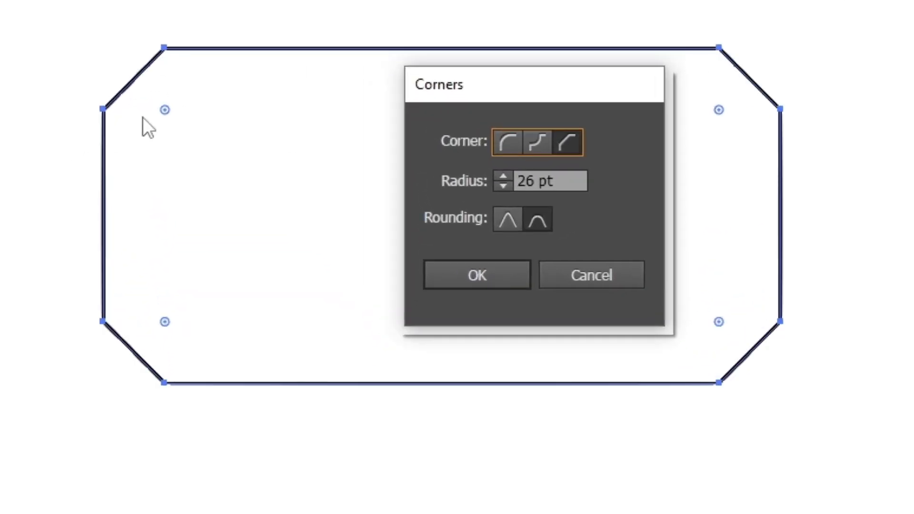
left_click(508, 142)
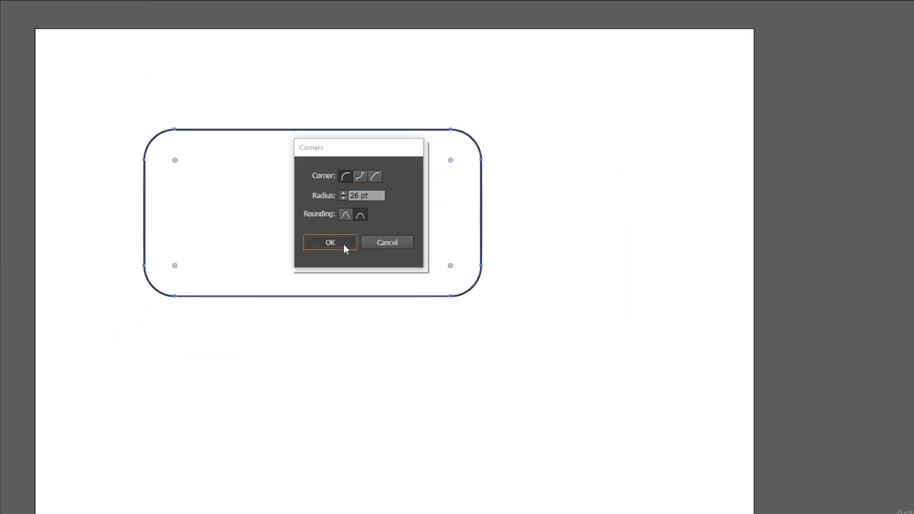
left_click(479, 276)
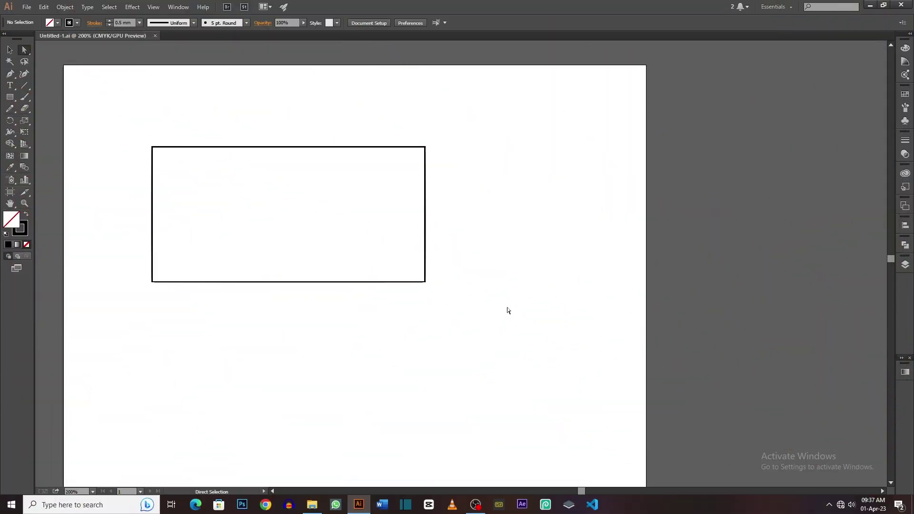
- Select the whole rectangle and show its size and corner radii in the Transform panel
left_click_drag(484, 303, 93, 99)
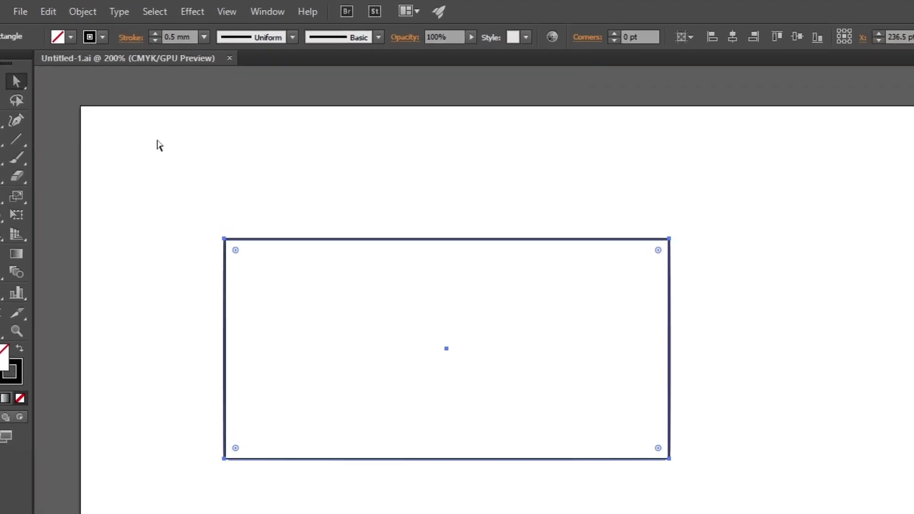
left_click(267, 12)
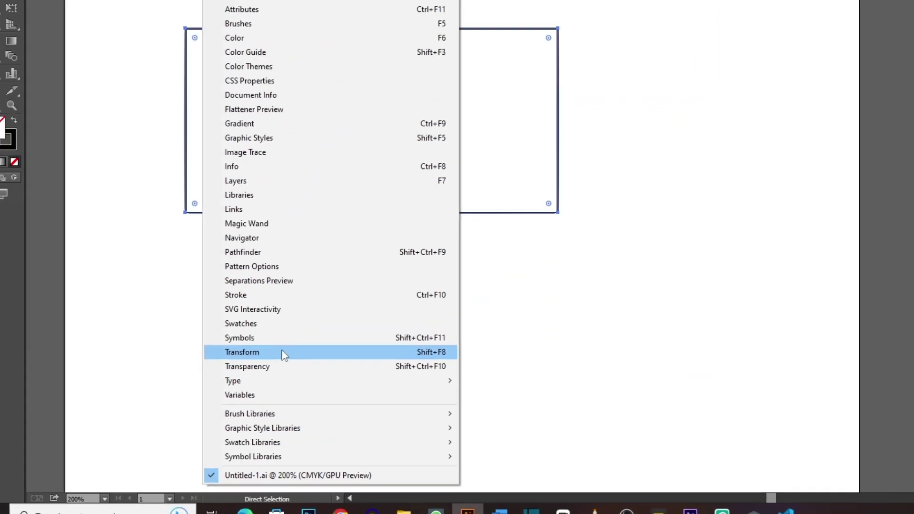
left_click(382, 298)
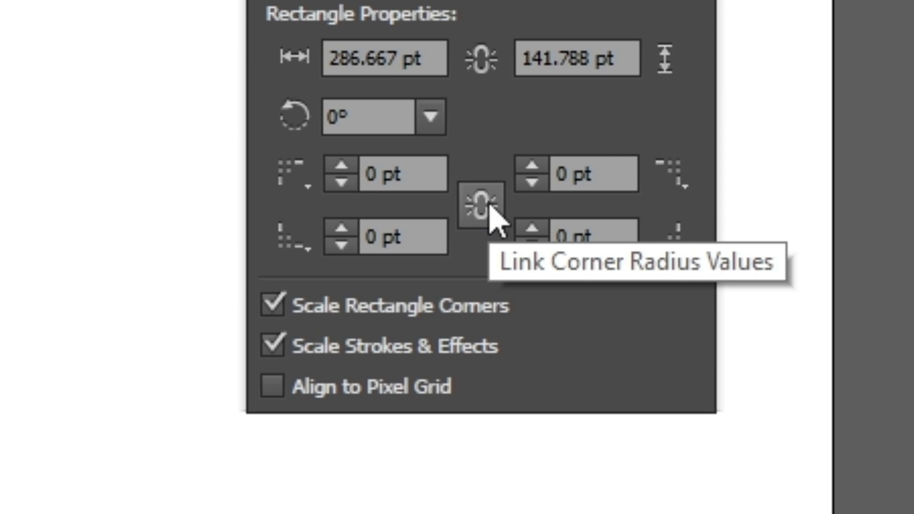
- Link the corner radii, raise them to 37 pt, then reset them to 0 pt
left_click(490, 205)
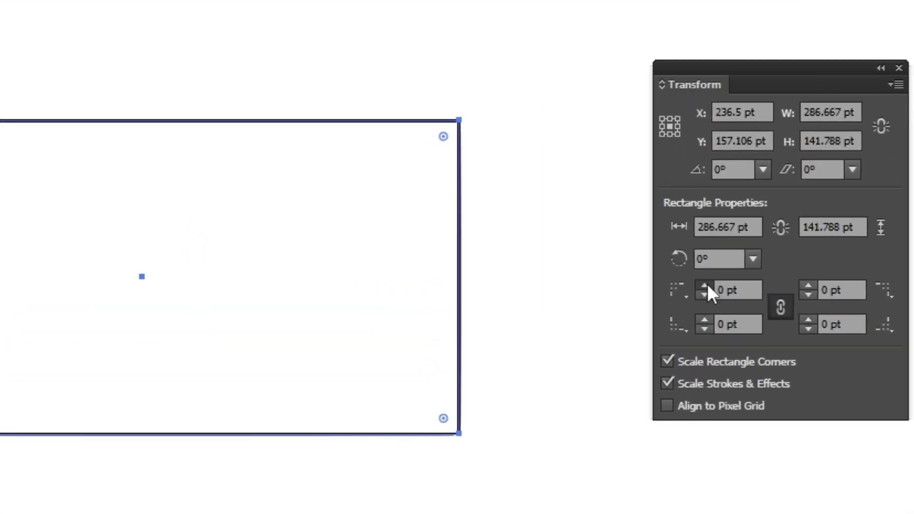
left_click(707, 284)
left_click(725, 282)
type("37")
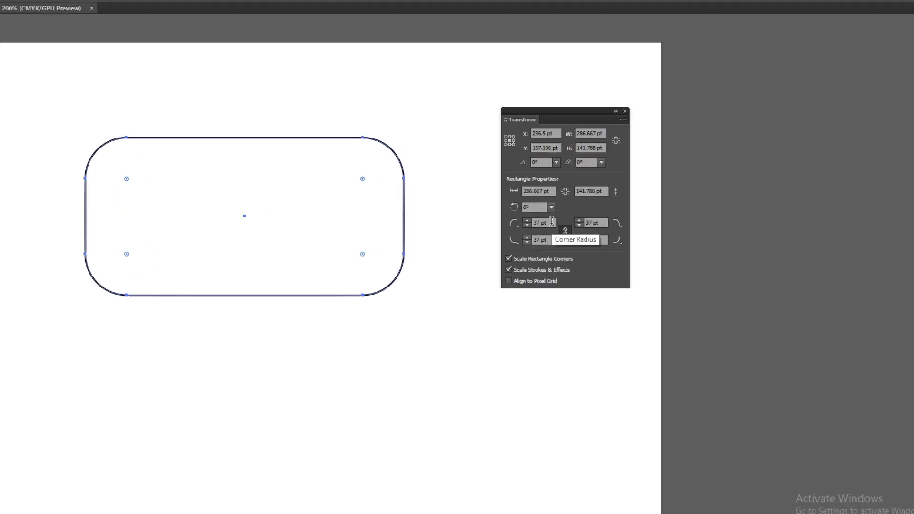
left_click(543, 219)
type("0")
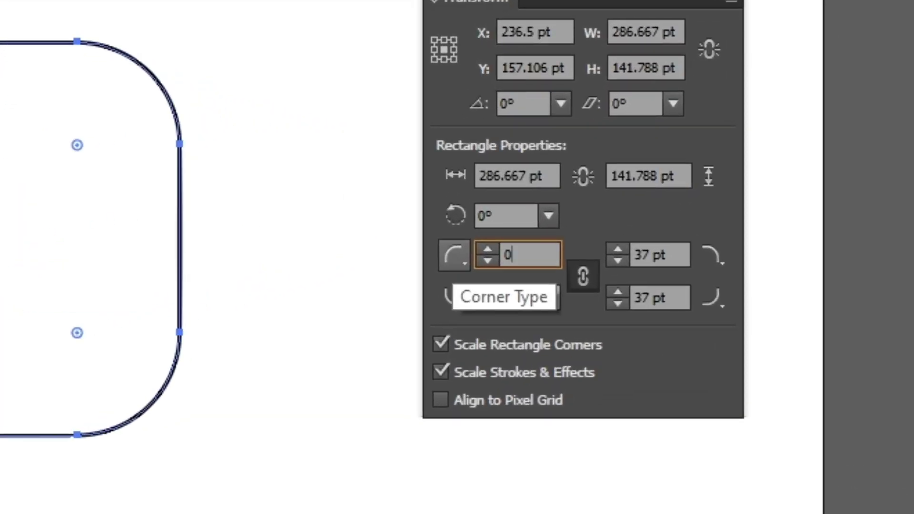
key("Return")
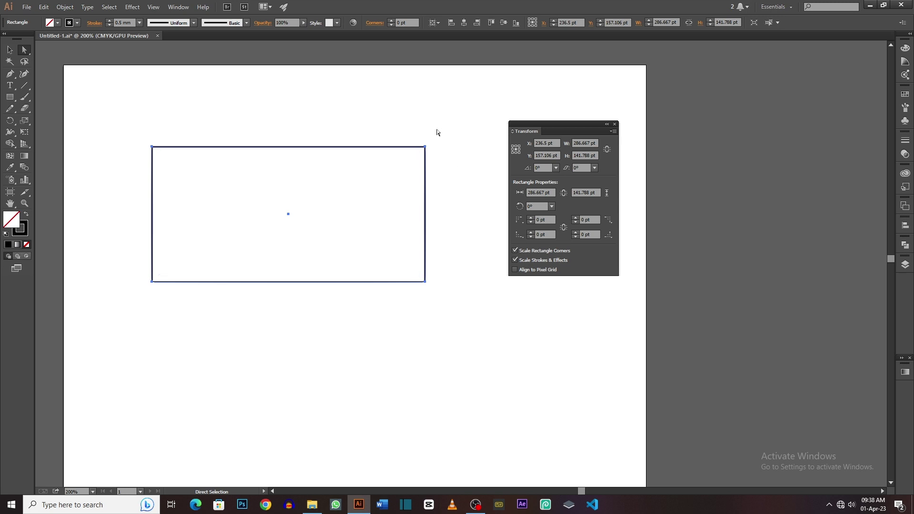
- Select only the top-right corner and raise its radius to 33 pt
left_click_drag(440, 128, 384, 192)
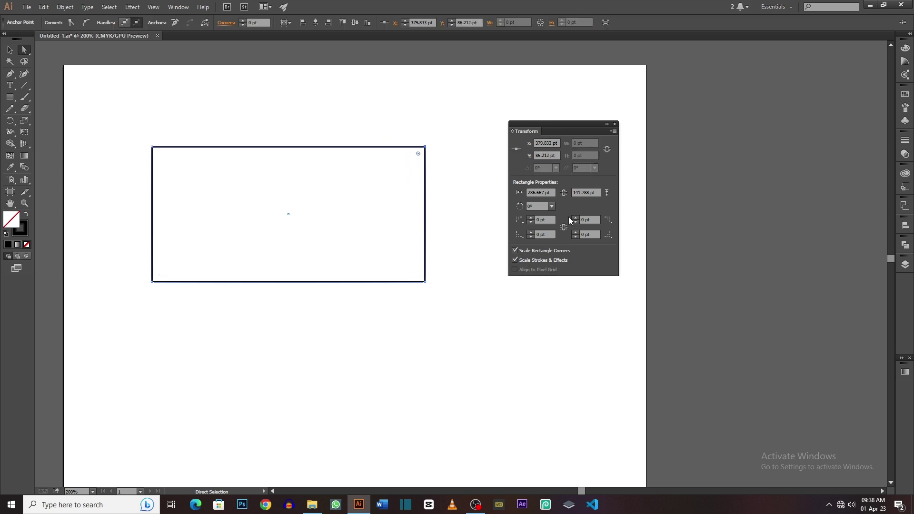
left_click(647, 257)
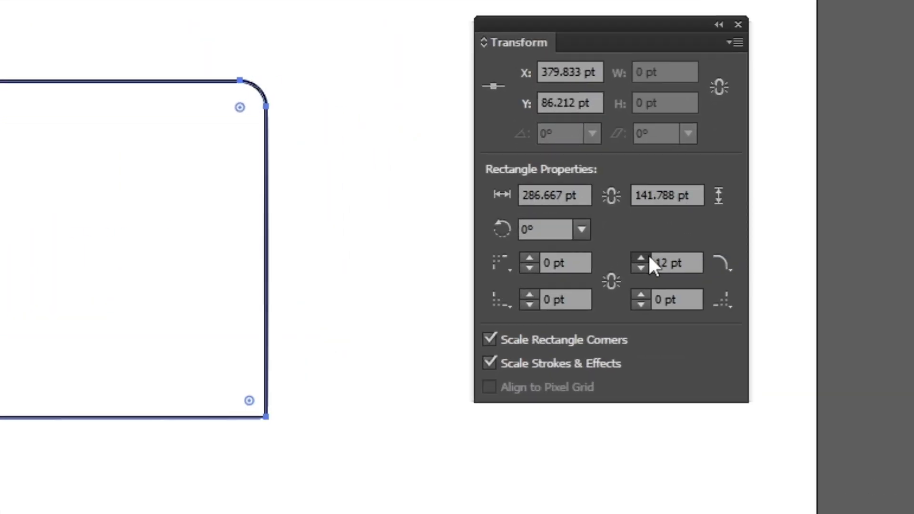
left_click(649, 257)
type("33")
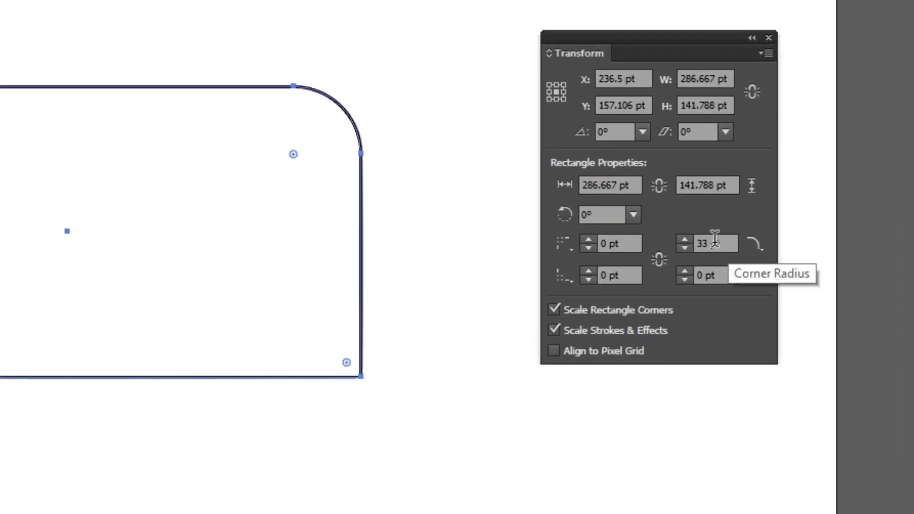
- Switch the top-right corner type to Inverted Round, then Chamfer, then back to Round
left_click(756, 242)
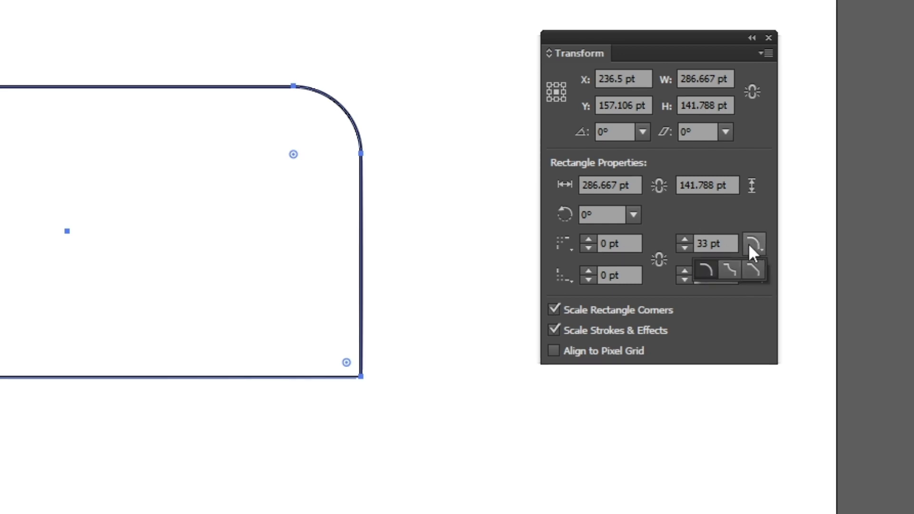
left_click(732, 272)
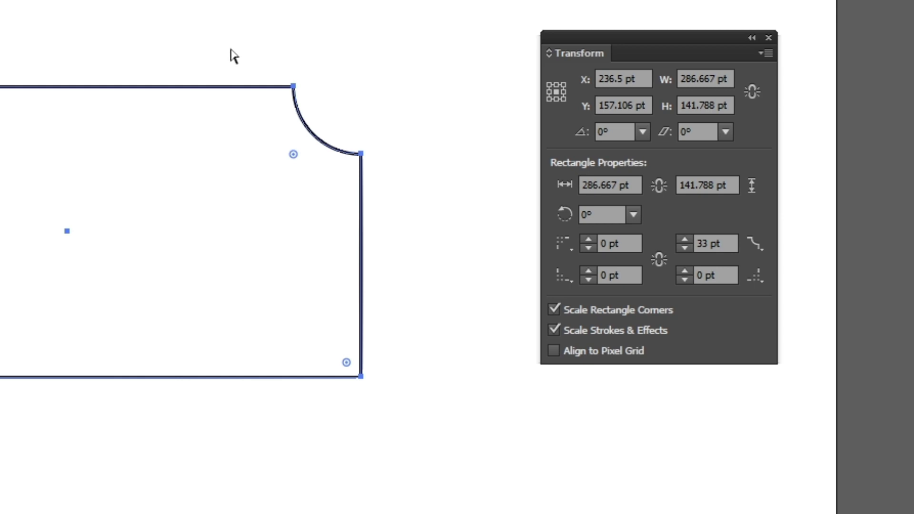
left_click(757, 250)
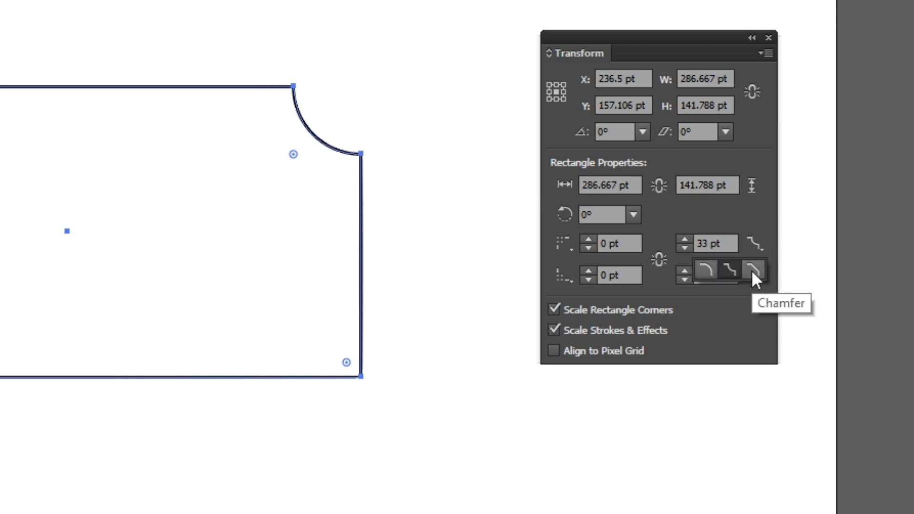
left_click(752, 271)
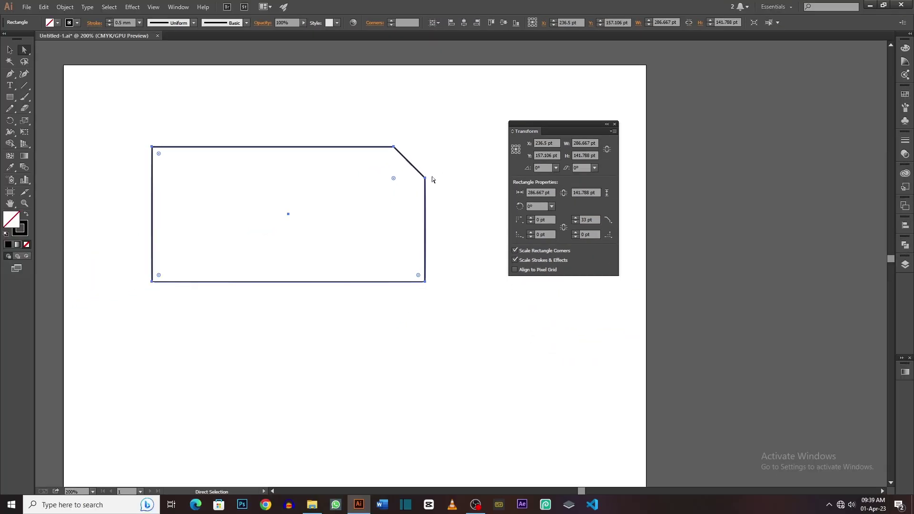
left_click(608, 234)
left_click(584, 235)
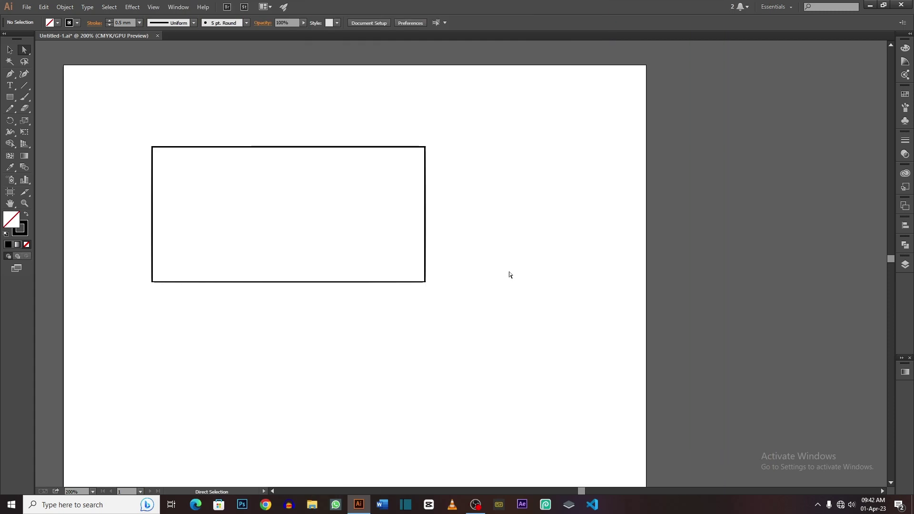
- Apply Effect > Stylize > Round Corners to the rectangle with Preview on and a 49 pt radius
left_click_drag(250, 276, 134, 340)
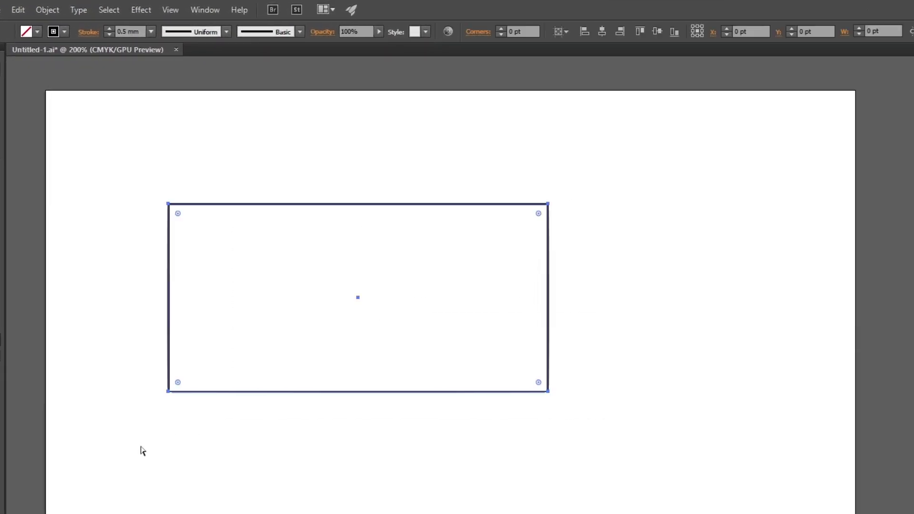
left_click(217, 13)
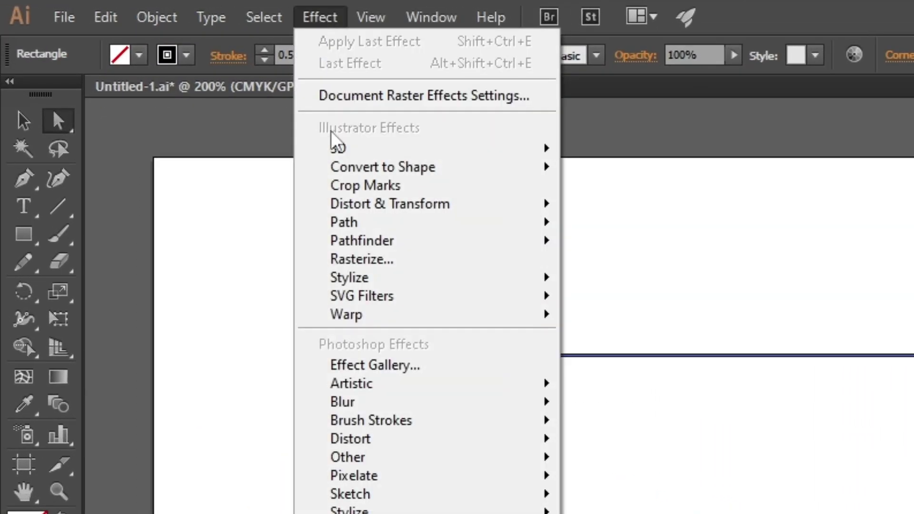
mouse_move(349, 277)
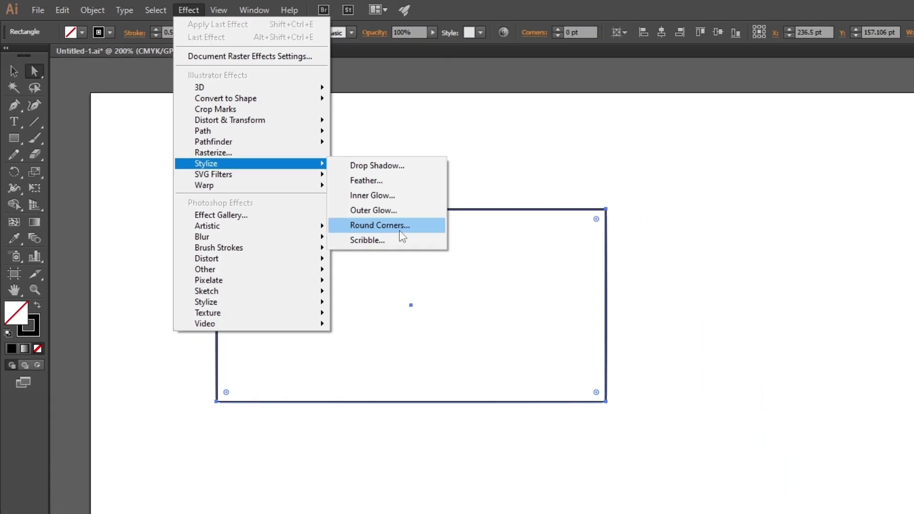
left_click(683, 400)
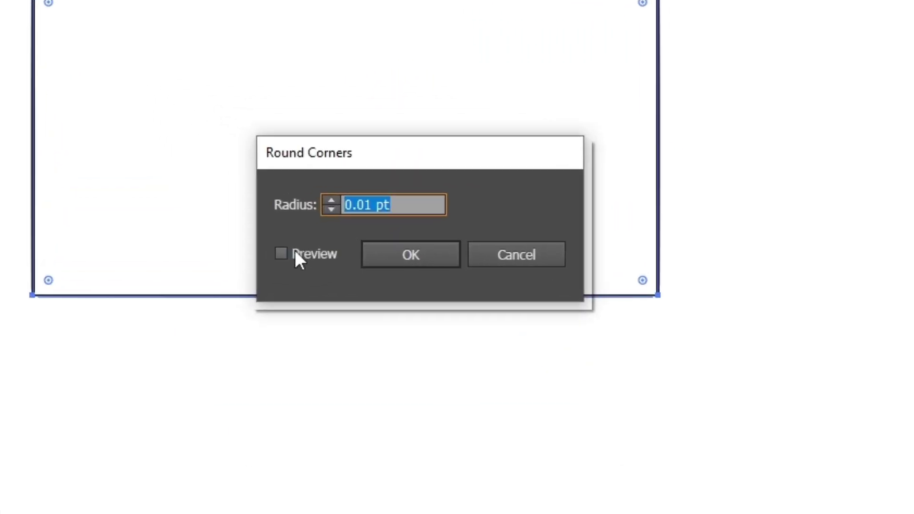
left_click(264, 264)
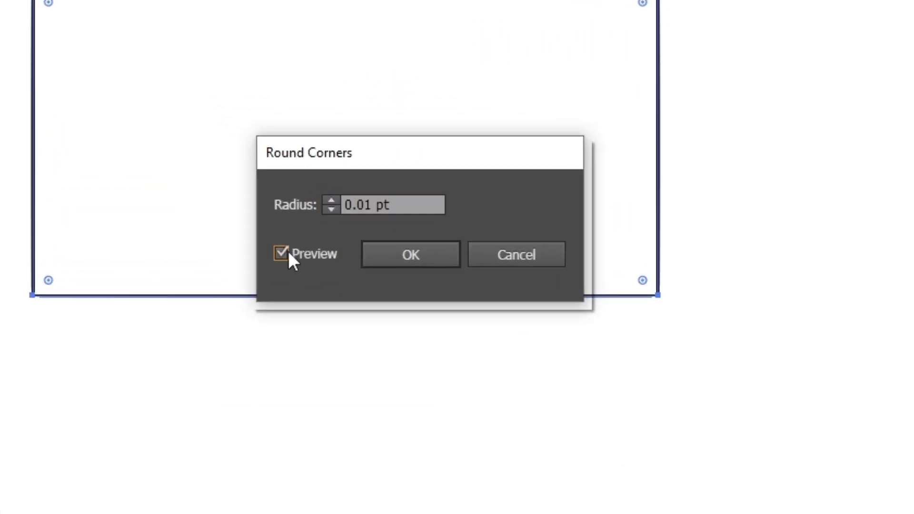
left_click(331, 201)
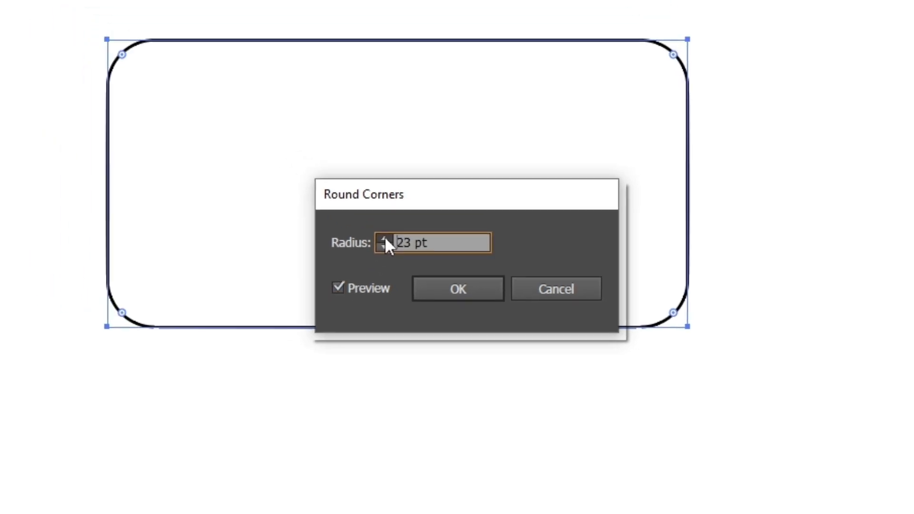
left_click(438, 277)
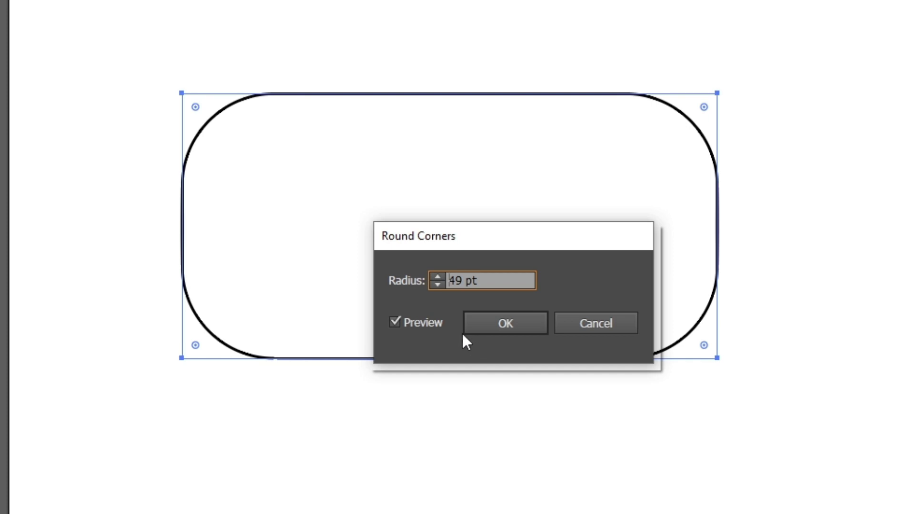
left_click(474, 325)
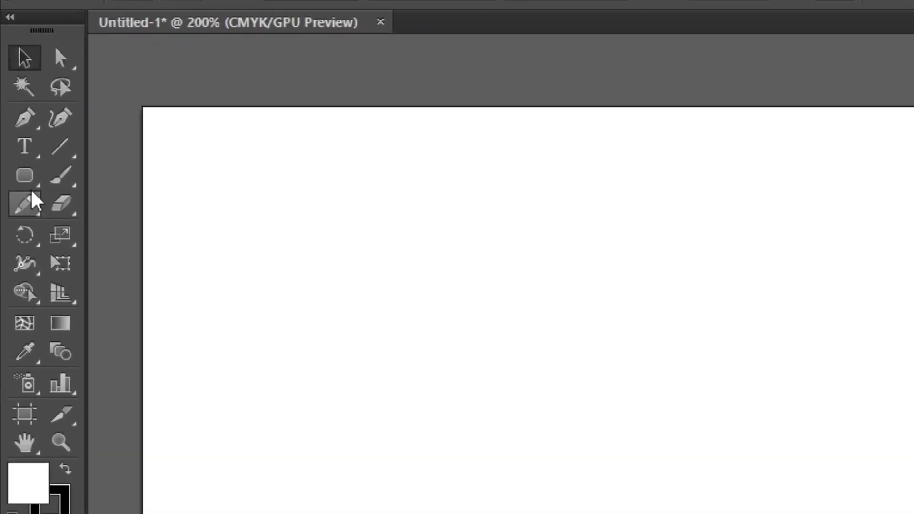
- Draw a 251 by 84.5 pt rounded rectangle, adjusting corners with Up/Down arrows while dragging
left_click_drag(9, 97, 42, 111)
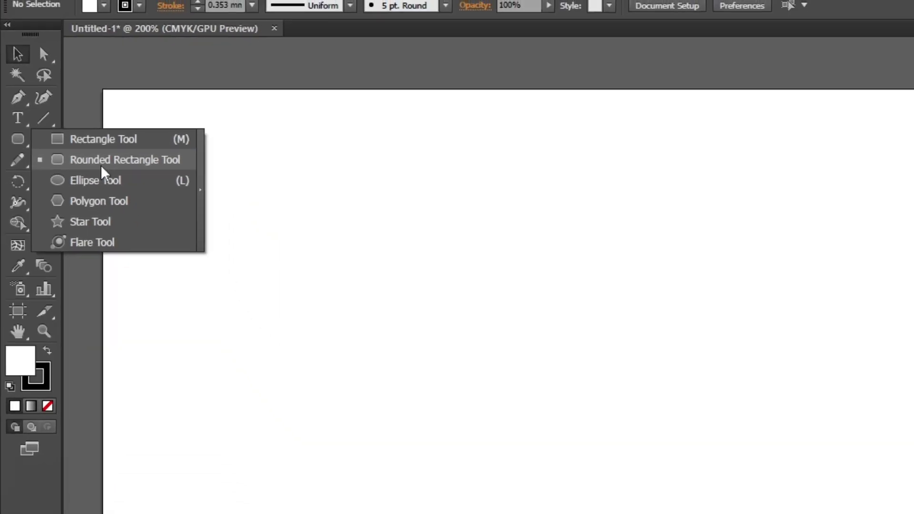
left_click(125, 244)
left_click_drag(162, 190, 401, 270)
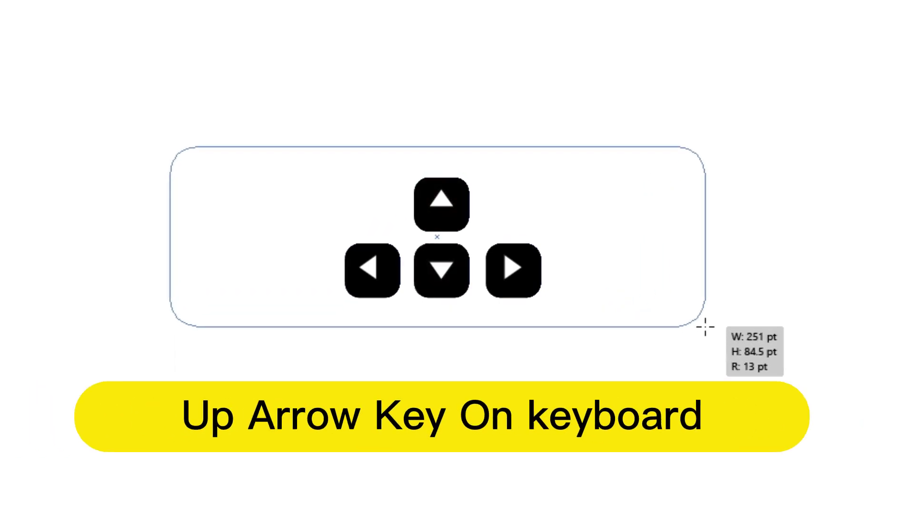
key("Up")
key("Up")
key("Up")
key("Up")
key("Up")
key("Up")
key("Up")
key("Up")
key("Up")
key("Up")
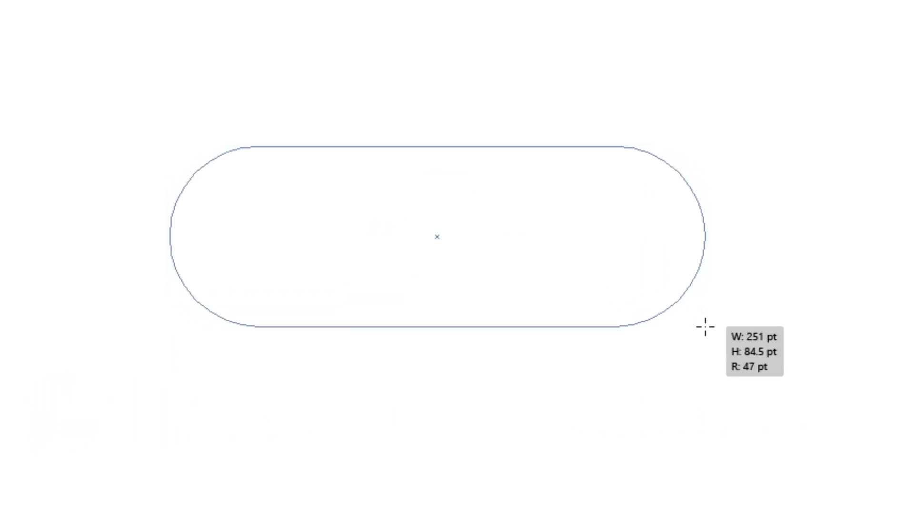
key("Up")
key("Up")
key("Up")
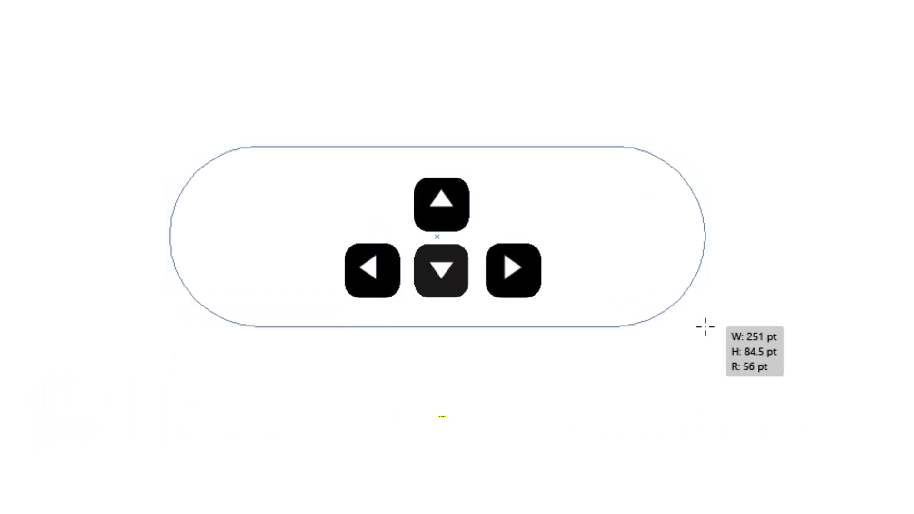
key("Down")
key("Down")
key("Down")
key("Down")
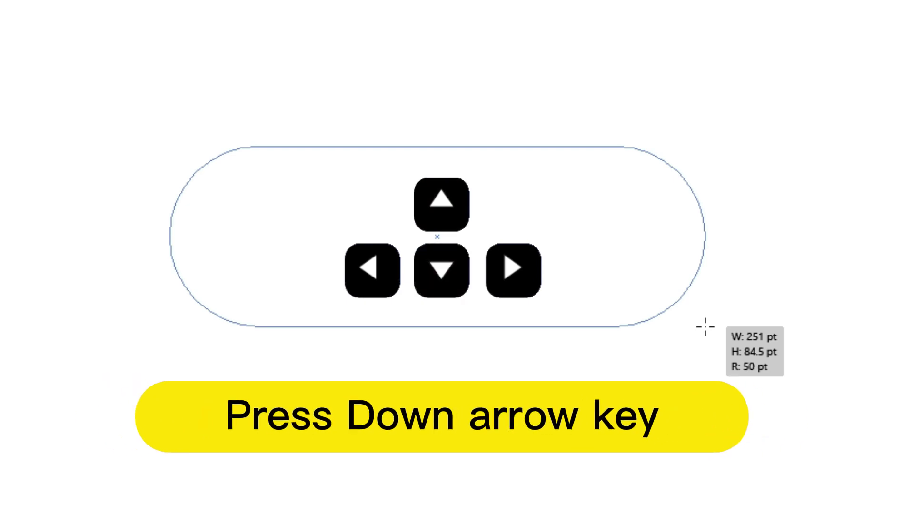
key("Down")
key("Down")
key("Down")
key("Down")
key("Down")
key("Down")
key("Down")
key("Down")
key("Down")
key("Down")
key("Down")
key("Down")
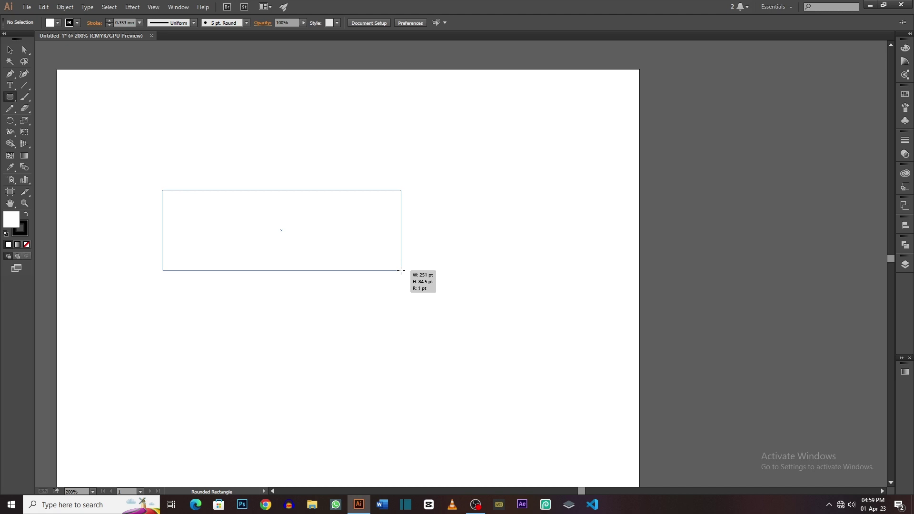
key("Up")
key("Up")
key("Up")
key("Up")
key("Up")
key("Up")
key("Up")
key("Up")
key("Down")
key("Down")
key("Down")
key("Up")
key("Up")
key("Up")
left_click_drag(401, 270, 401, 271)
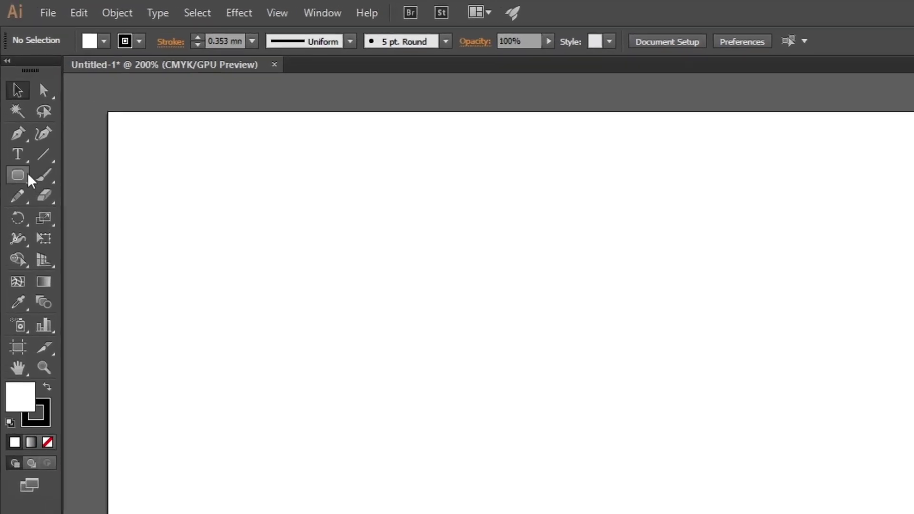
- Draw a Rounded Rectangle tool shape from the dialog: width 300, height 100, corner radius 20
left_click_drag(13, 130, 64, 148)
left_click(98, 232)
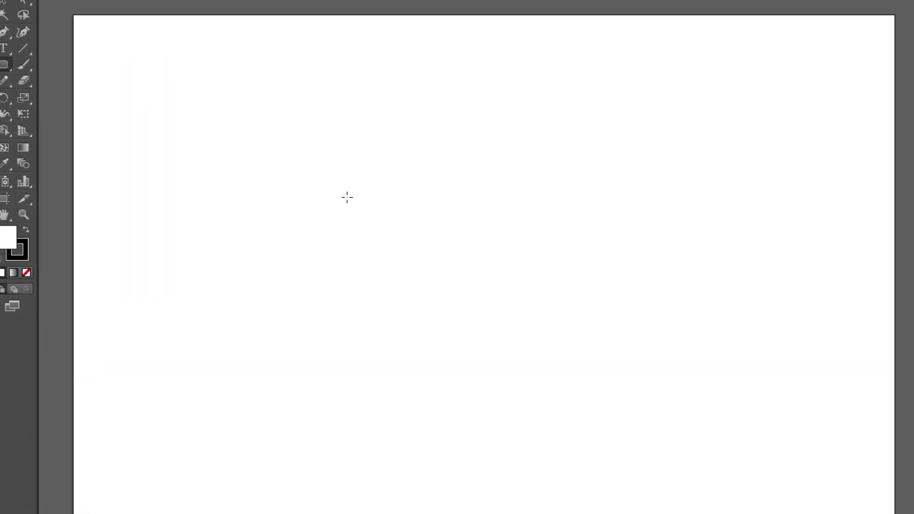
left_click(382, 213)
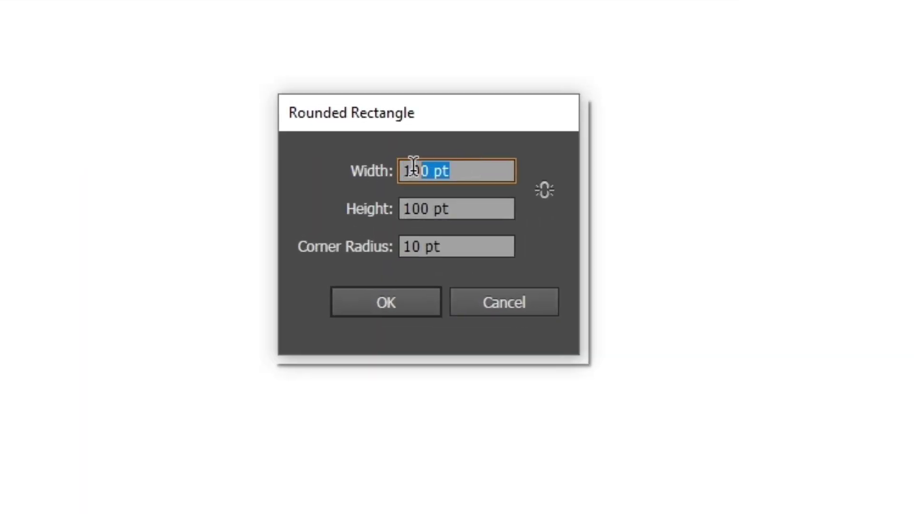
left_click_drag(414, 164, 379, 164)
type("300")
left_click_drag(470, 210, 387, 214)
type("1")
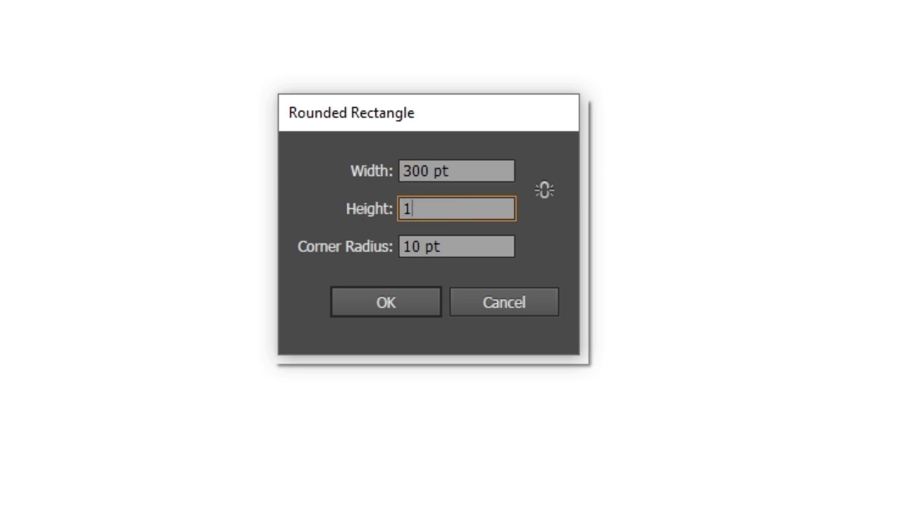
type("00")
left_click_drag(461, 243, 402, 247)
type("2")
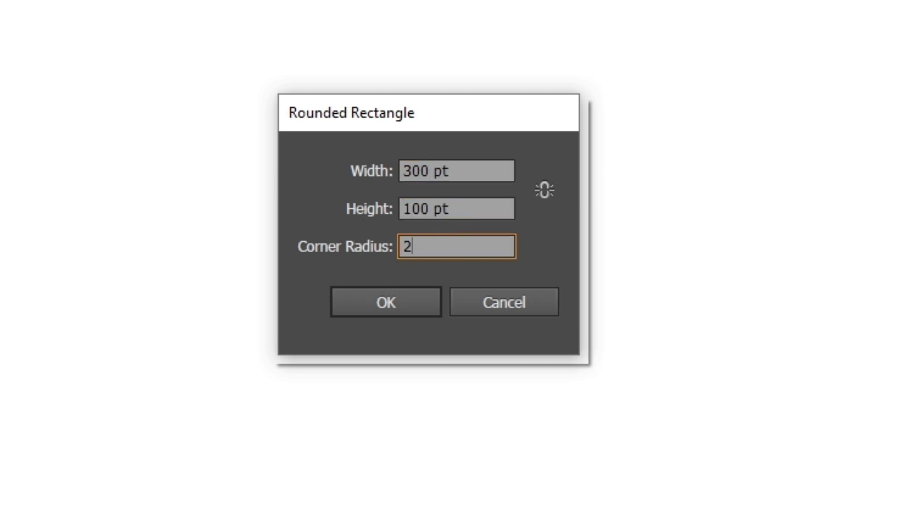
type("0")
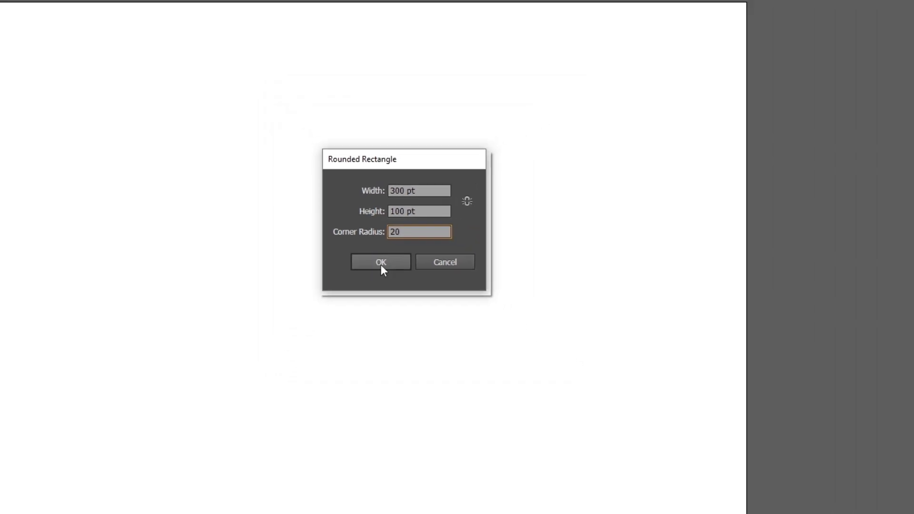
left_click(381, 263)
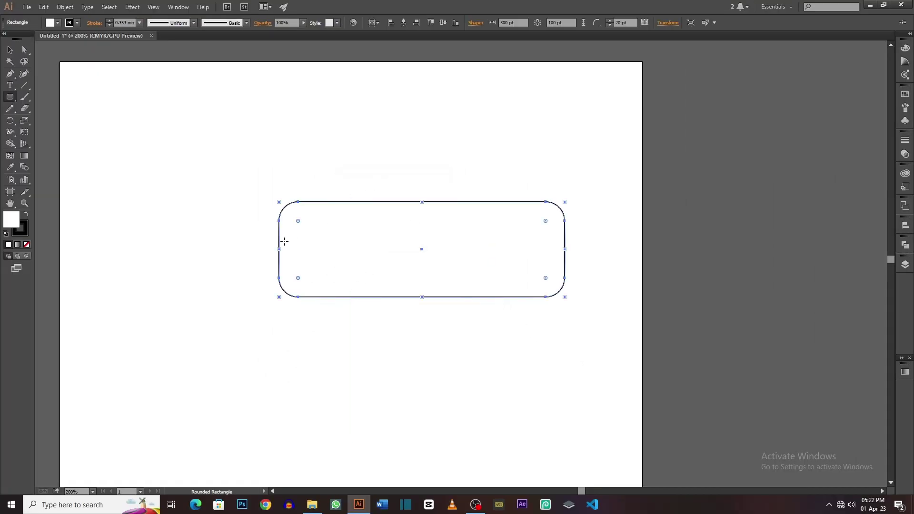